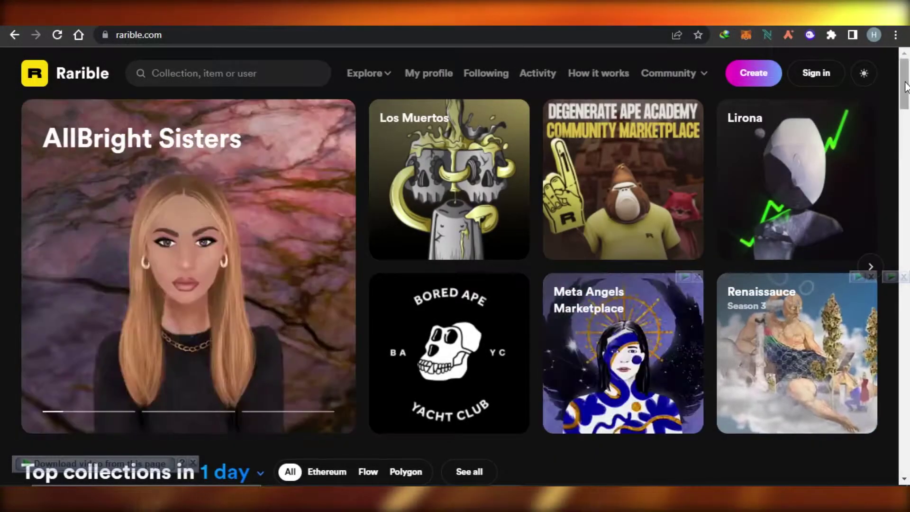
# Step: Sign in to Rarible with MetaMask under Ethereum and approve the wallet connection
pyautogui.scroll(-2, 905, 85)
pyautogui.scroll(2, 905, 83)
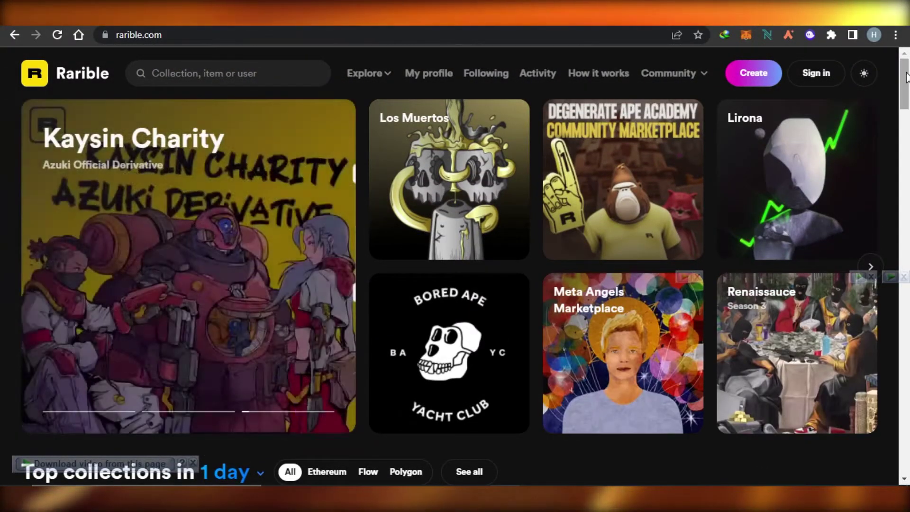
pyautogui.moveTo(906, 79); pyautogui.dragTo(908, 306)
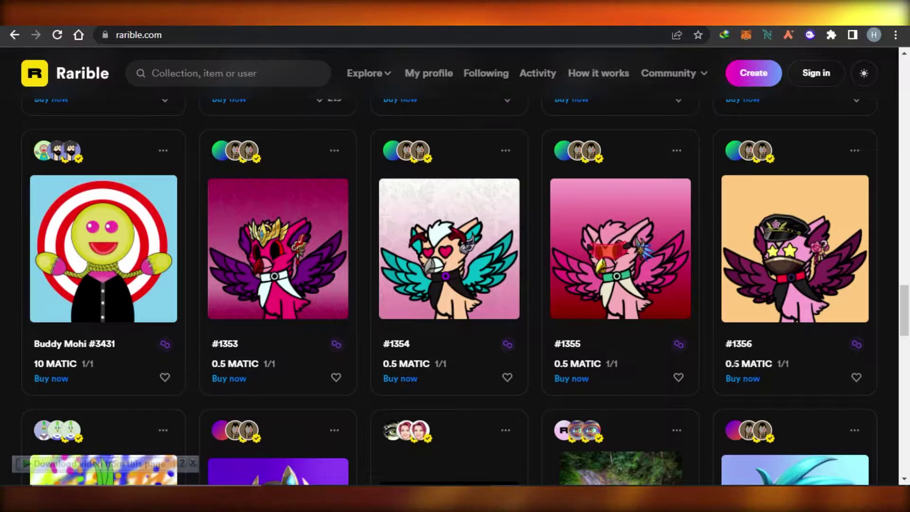
pyautogui.moveTo(908, 306); pyautogui.dragTo(908, 66)
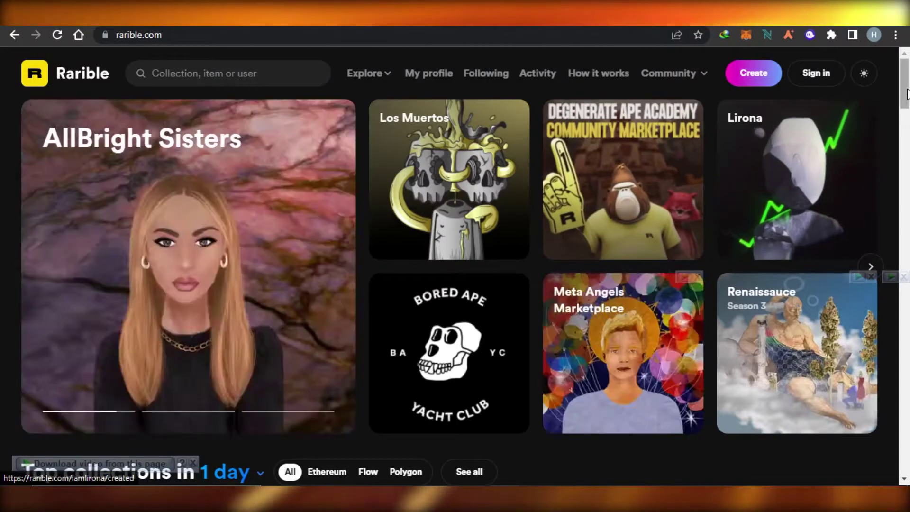
pyautogui.moveTo(907, 120); pyautogui.dragTo(906, 94)
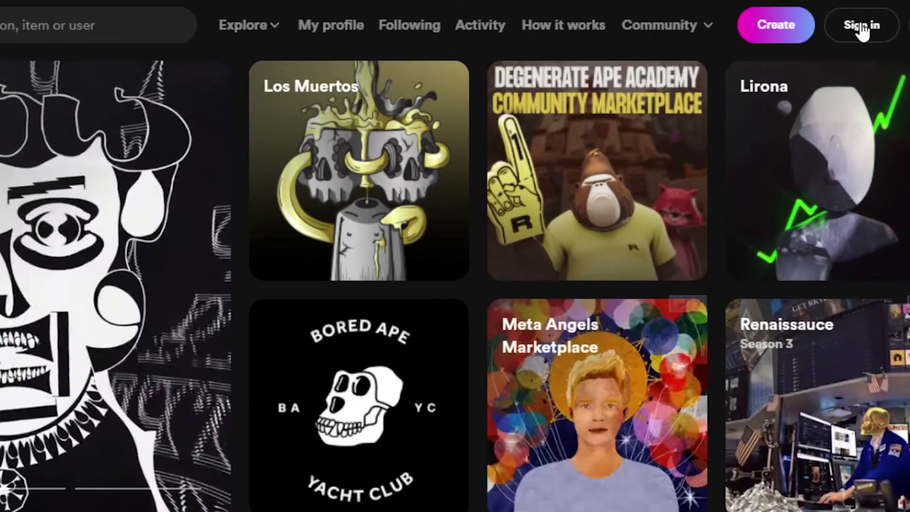
pyautogui.click(861, 30)
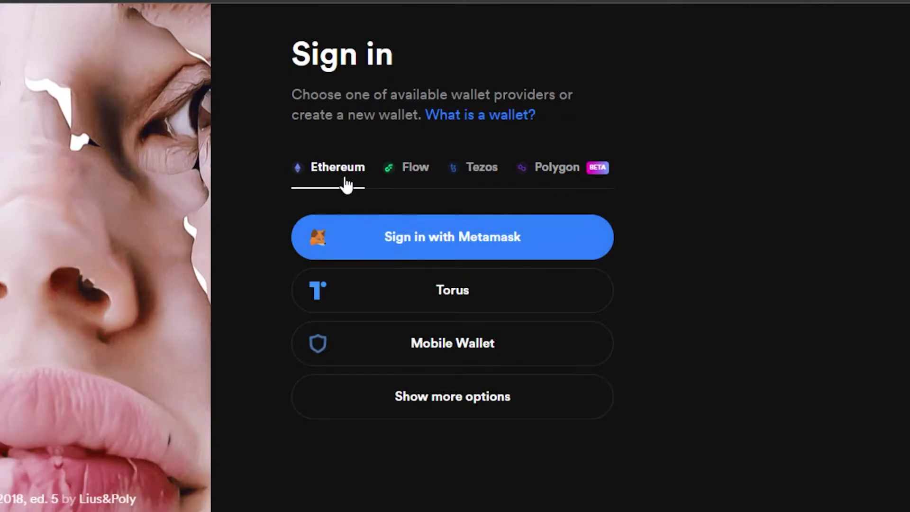
pyautogui.click(398, 239)
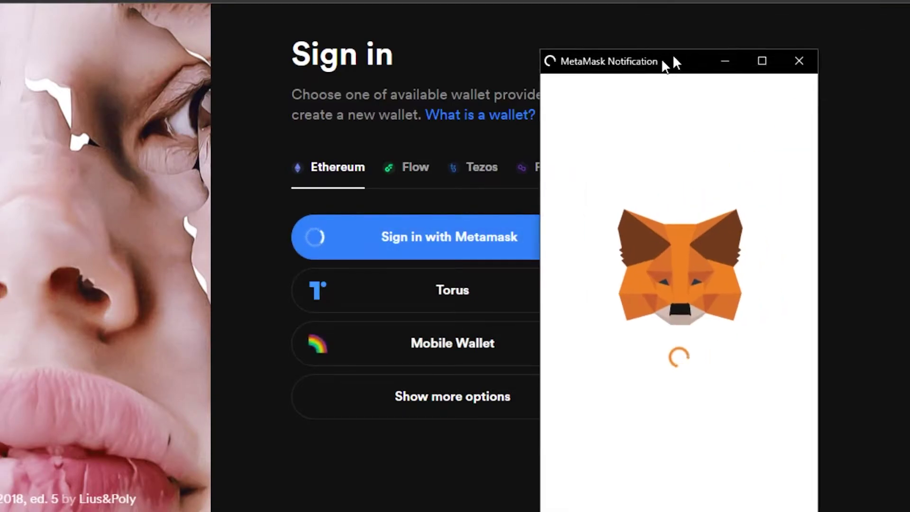
pyautogui.moveTo(666, 61); pyautogui.dragTo(467, 26)
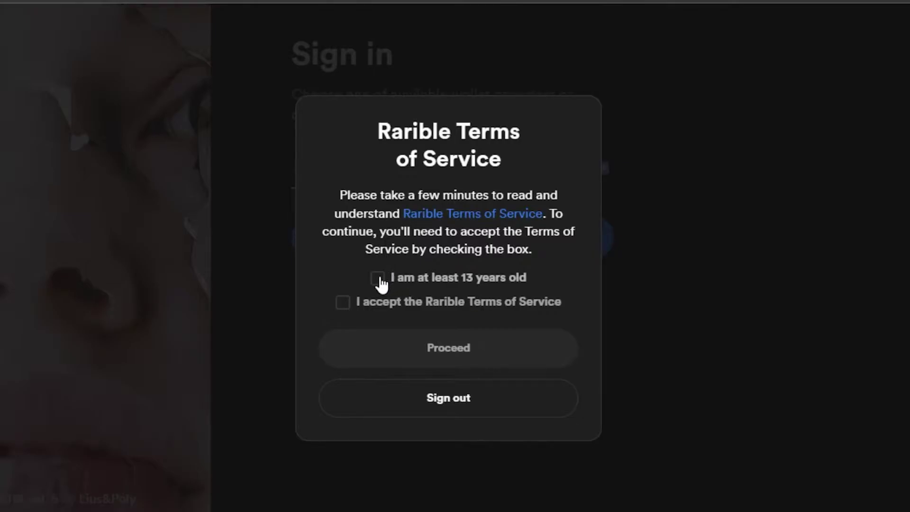
# Step: Accept the age and Rarible Terms of Service conditions and proceed to finish signing in
pyautogui.click(343, 304)
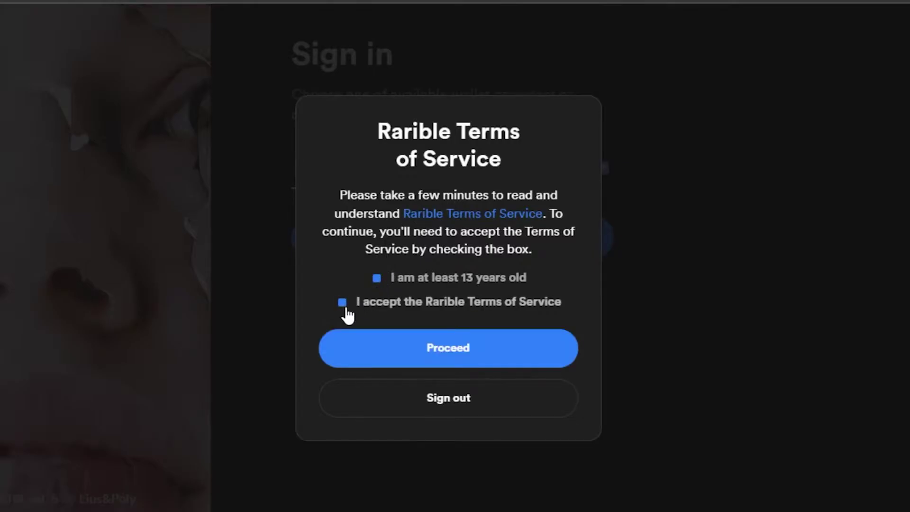
pyautogui.click(423, 348)
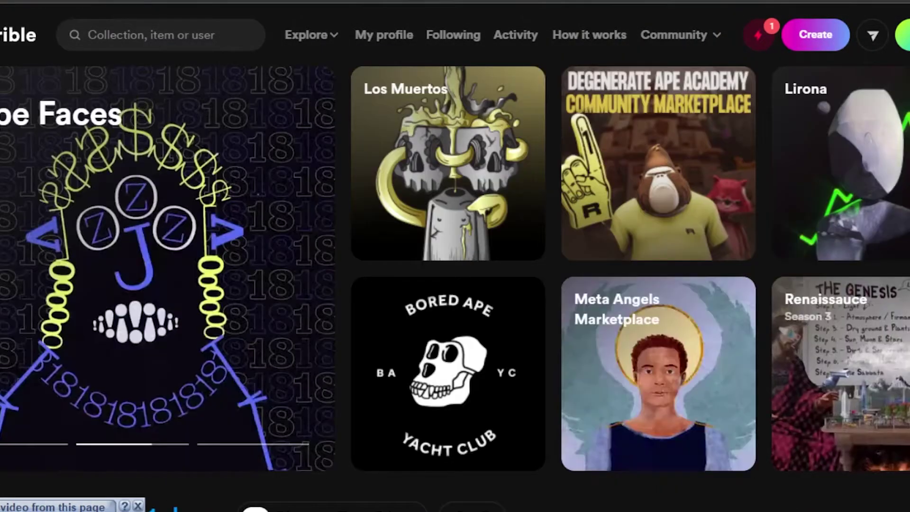
pyautogui.moveTo(328, 66)
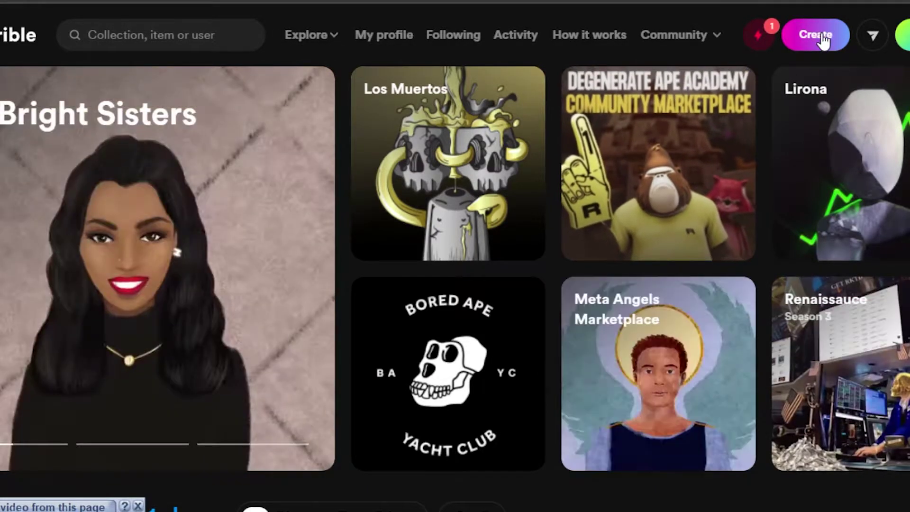
# Step: Open Rarible's Create page offering Ethereum, Flow, Tezos and Polygon blockchains
pyautogui.click(822, 38)
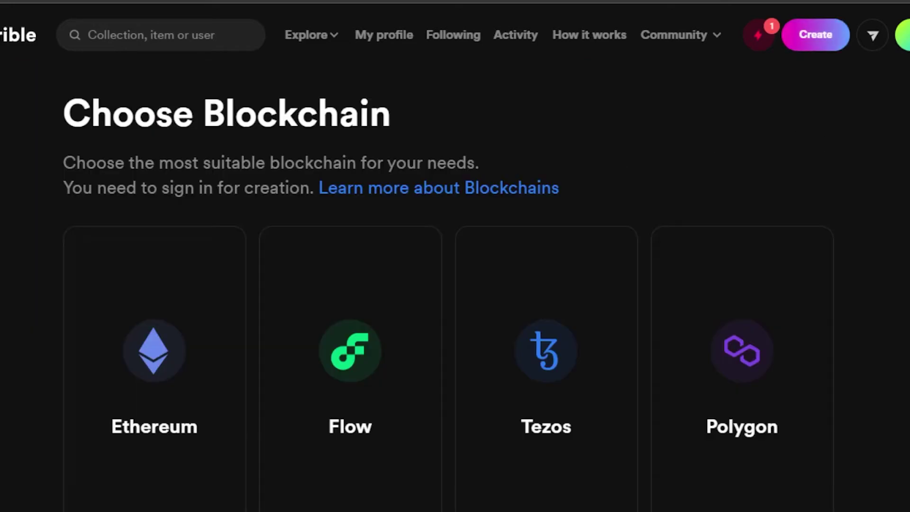
pyautogui.scroll(-5, 455, 256)
pyautogui.scroll(4, 455, 256)
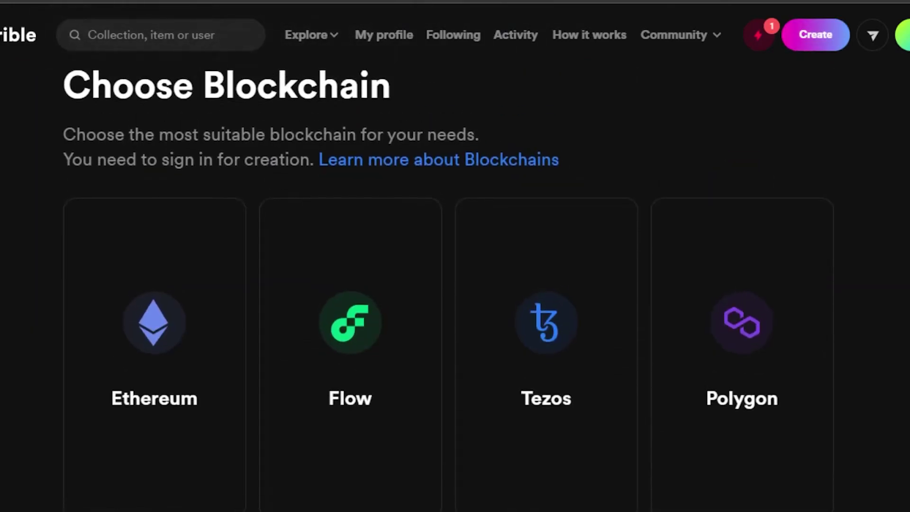
pyautogui.scroll(-1, 455, 256)
pyautogui.scroll(-5, 455, 256)
pyautogui.scroll(6, 455, 256)
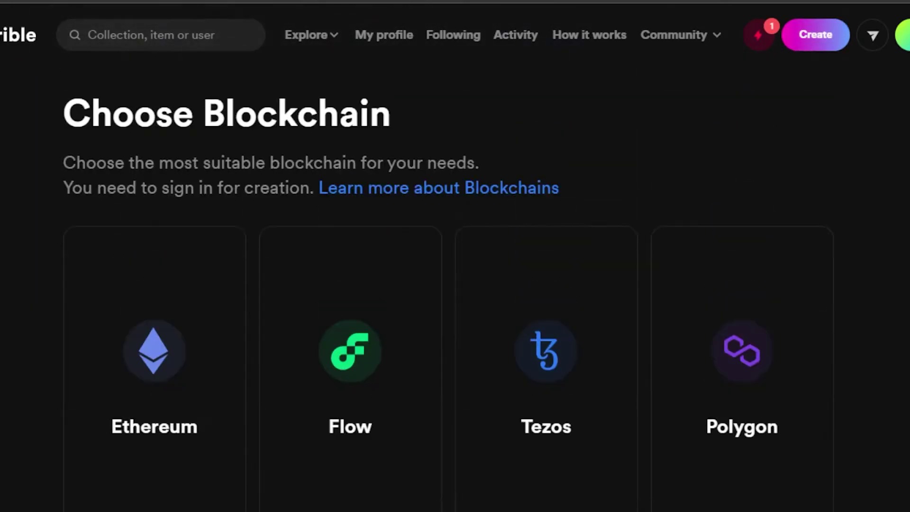
pyautogui.scroll(-2, 454, 256)
pyautogui.scroll(2, 455, 256)
pyautogui.scroll(-2, 455, 256)
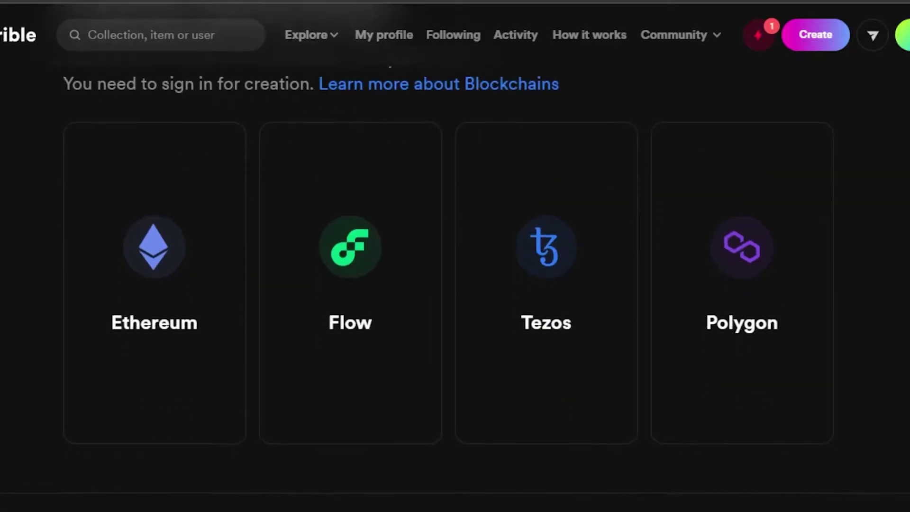
pyautogui.scroll(1, 455, 256)
pyautogui.scroll(1, 455, 255)
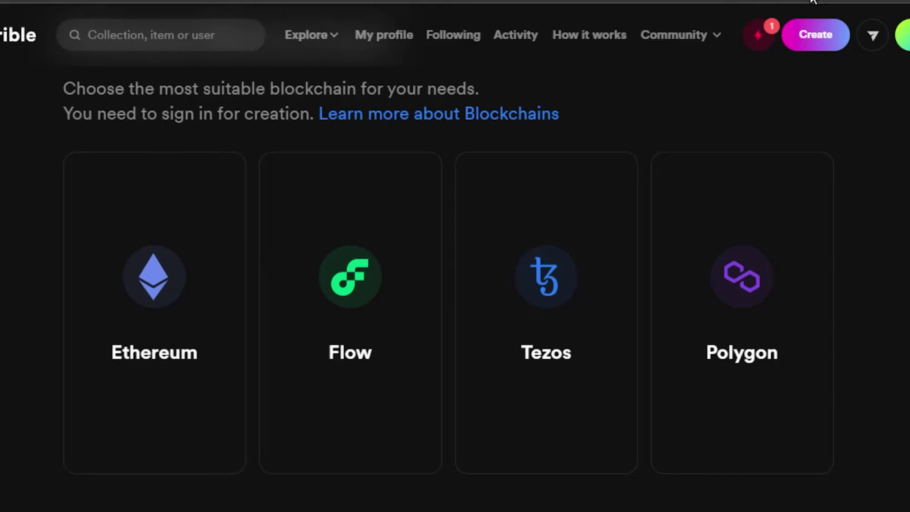
# Step: Switch the MetaMask wallet network from Ethereum Mainnet to Matic
pyautogui.click(754, 279)
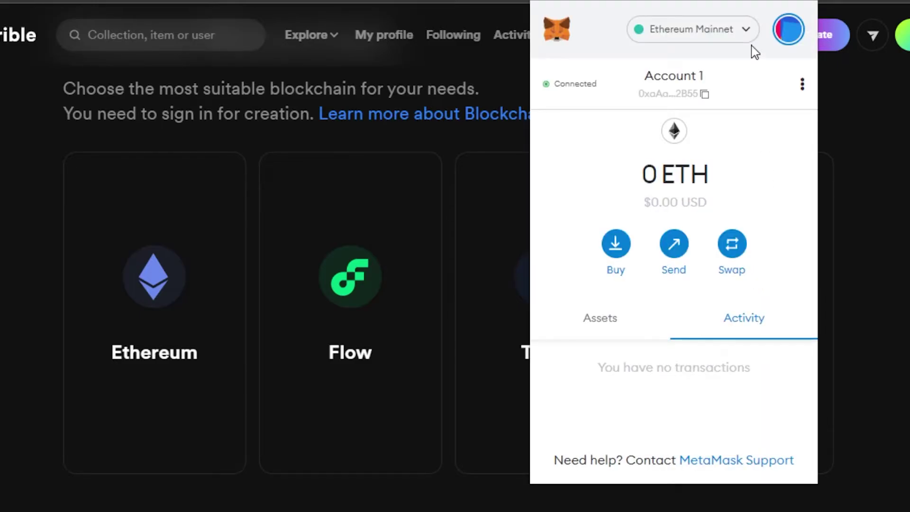
pyautogui.click(734, 42)
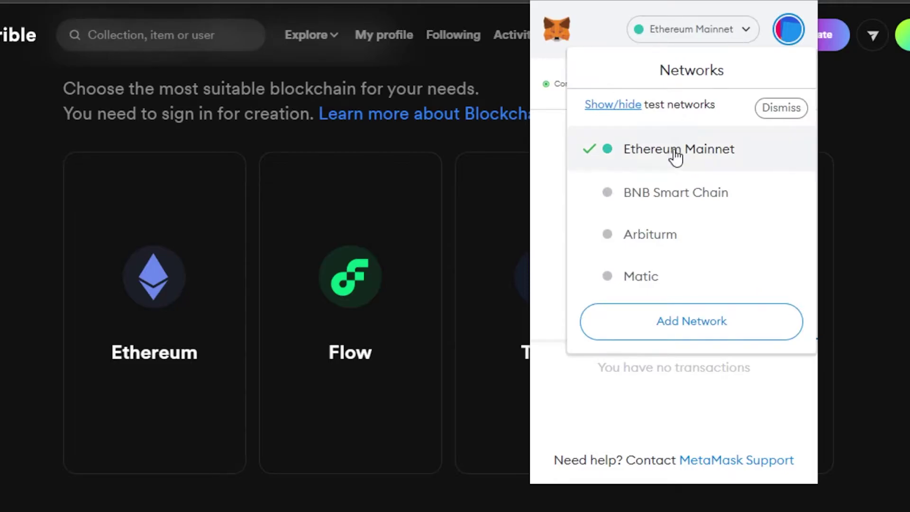
pyautogui.click(628, 279)
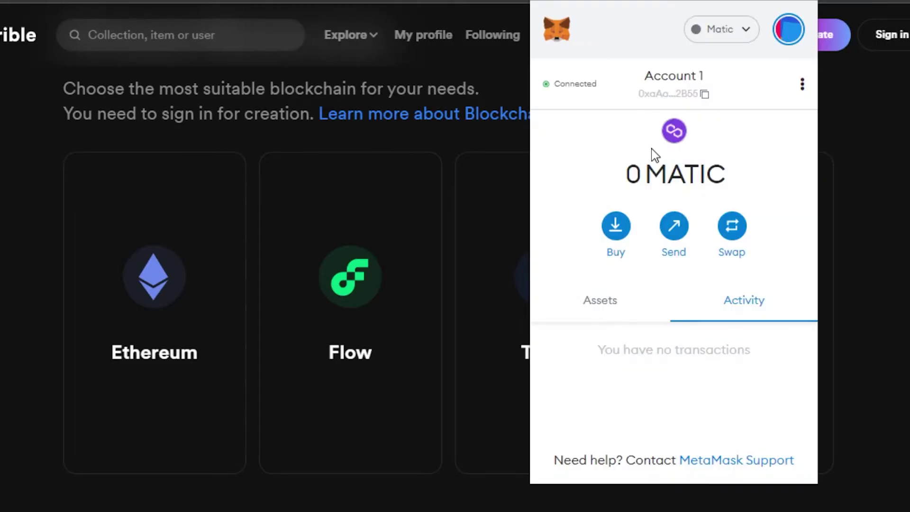
pyautogui.click(898, 124)
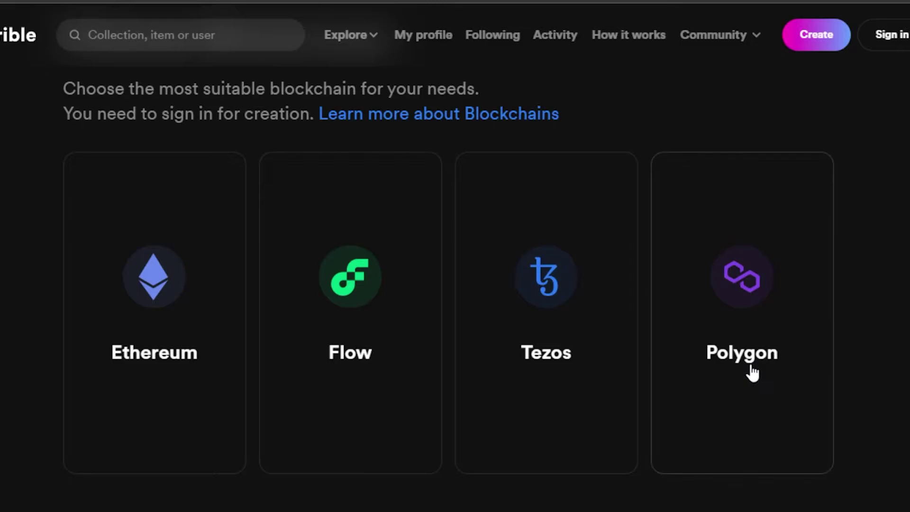
# Step: Choose the Polygon blockchain and sign in with MetaMask from the Polygon tab
pyautogui.click(742, 298)
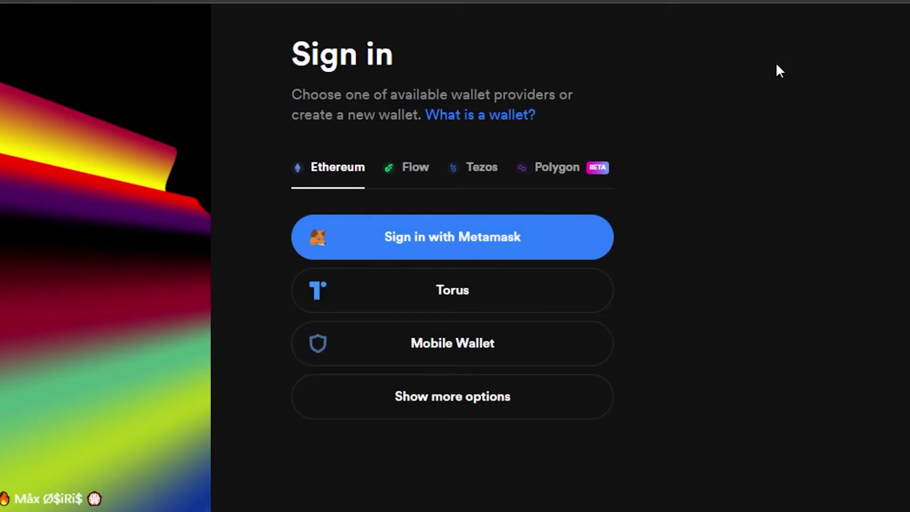
pyautogui.click(560, 174)
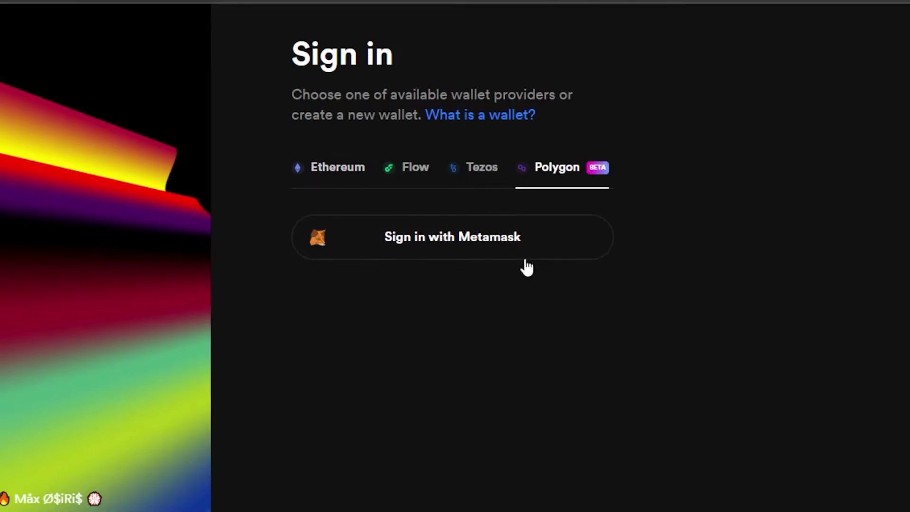
pyautogui.click(489, 255)
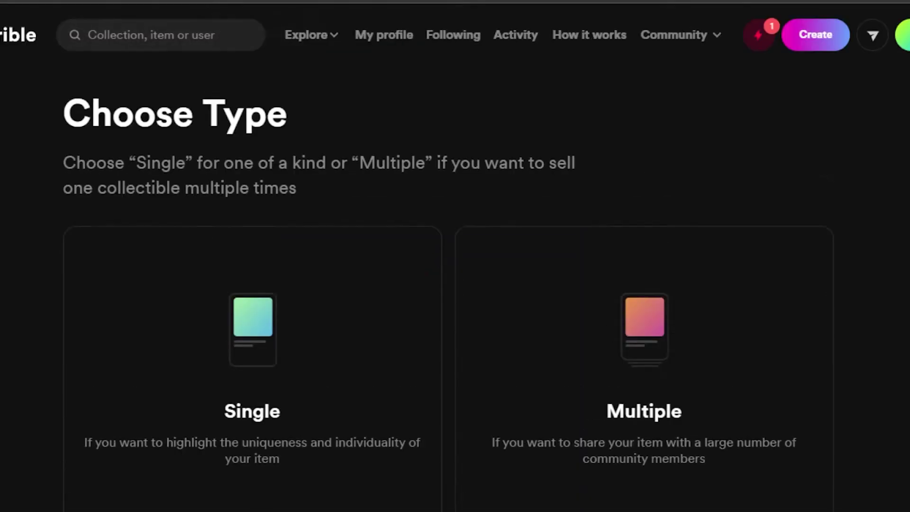
# Step: Pick the Single card on the Choose Type page for a one-of-a-kind item
pyautogui.scroll(-3, 448, 285)
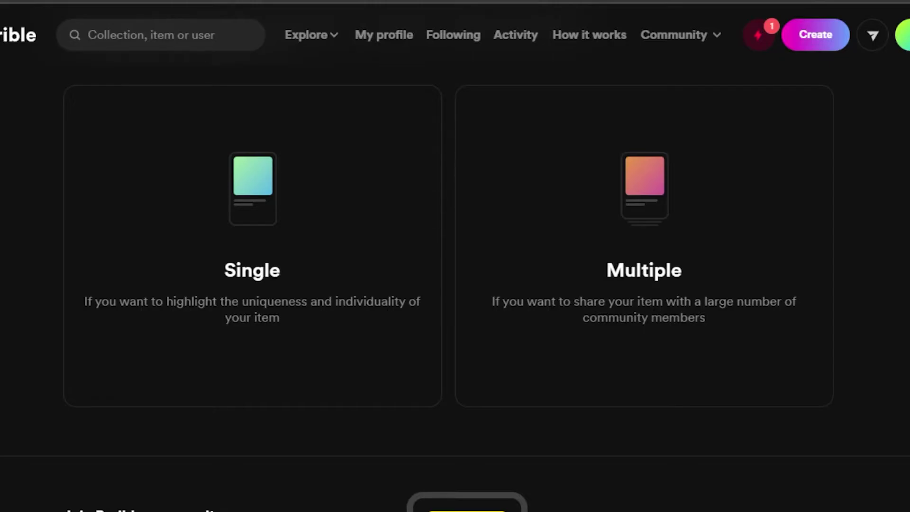
pyautogui.scroll(1, 455, 256)
pyautogui.scroll(-2, 455, 256)
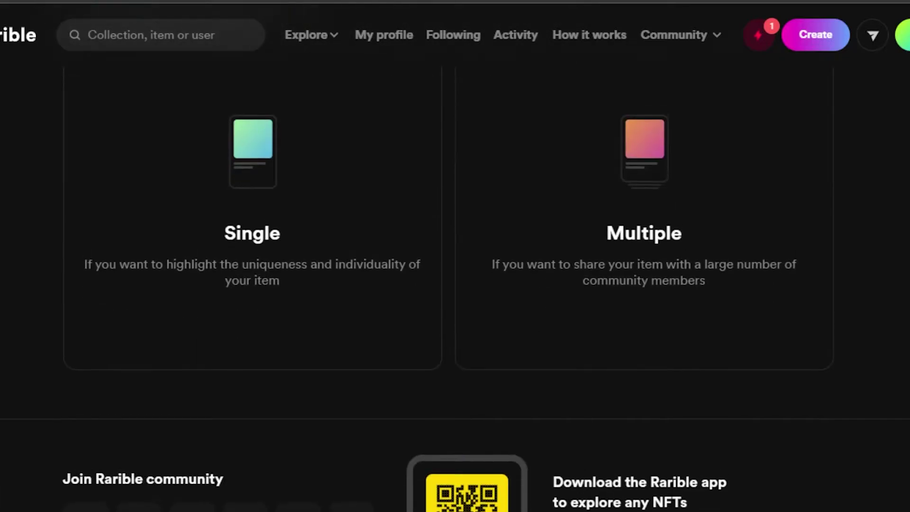
pyautogui.scroll(2, 331, 265)
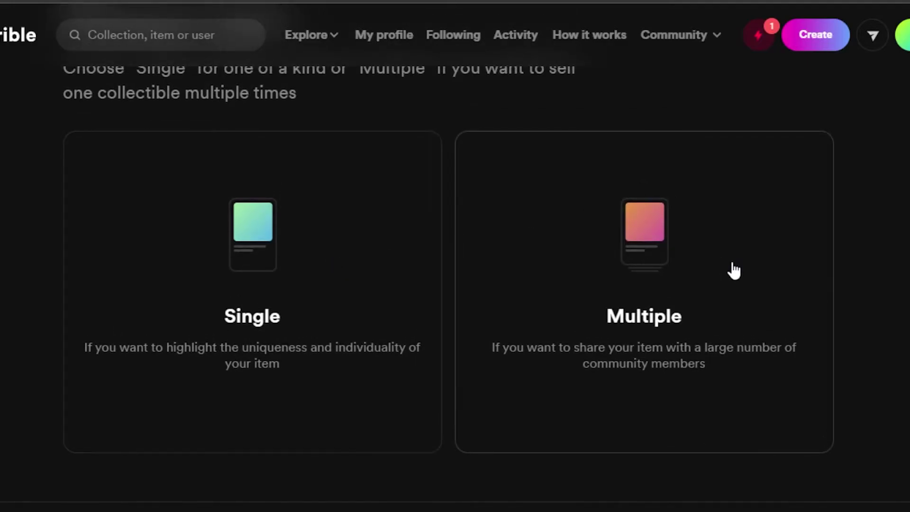
pyautogui.click(289, 311)
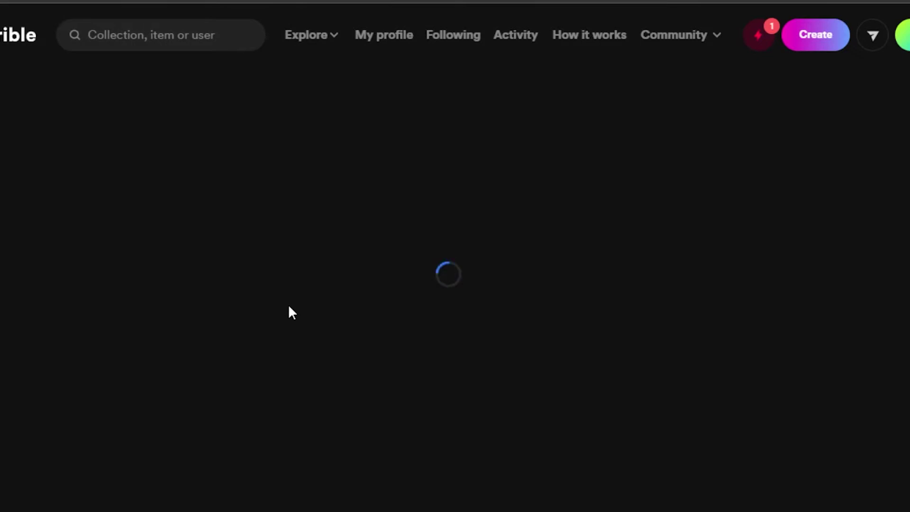
# Step: Scroll through the Create single item on Polygon form's Upload file and marketplace sections
pyautogui.scroll(-7, 288, 310)
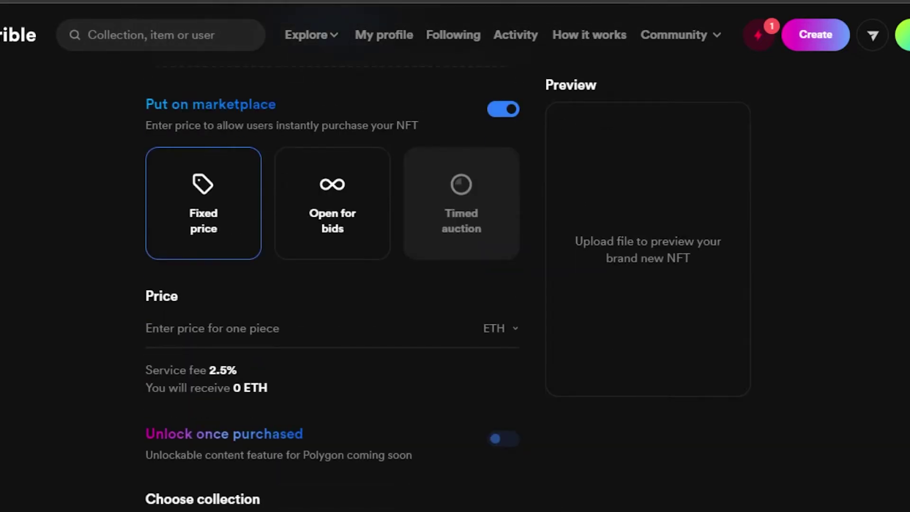
pyautogui.scroll(-8, 332, 284)
pyautogui.scroll(8, 331, 285)
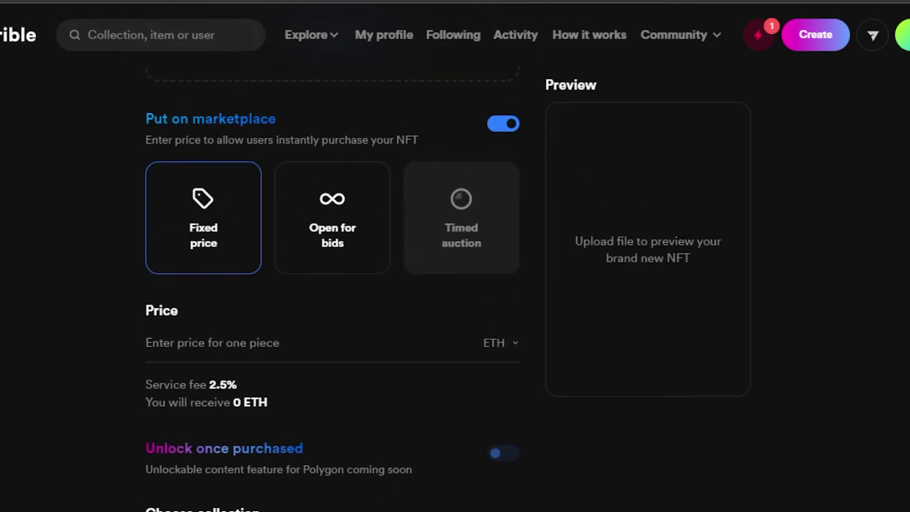
pyautogui.scroll(6, 332, 284)
pyautogui.scroll(-2, 332, 284)
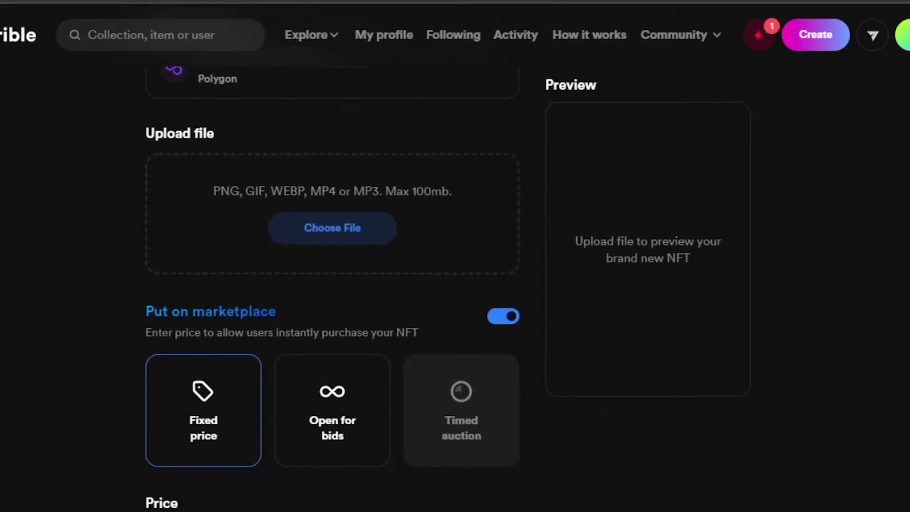
pyautogui.scroll(-1, 332, 285)
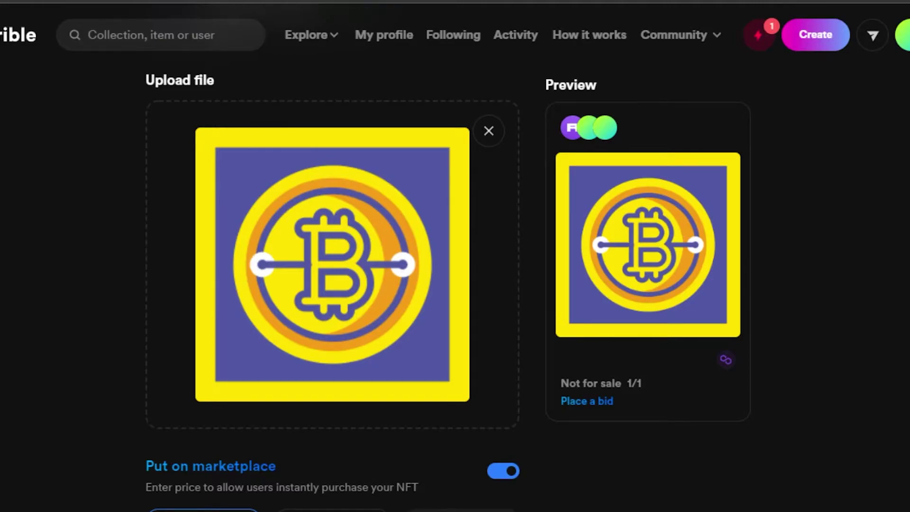
# Step: Scroll the form to check the blue and yellow Bitcoin image in the Preview card
pyautogui.scroll(-4, 623, 191)
pyautogui.scroll(5, 623, 191)
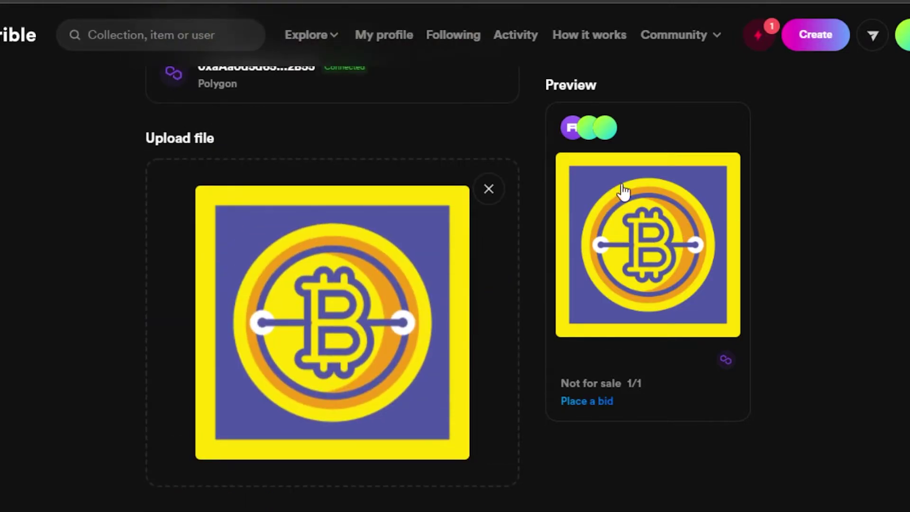
pyautogui.scroll(-8, 332, 279)
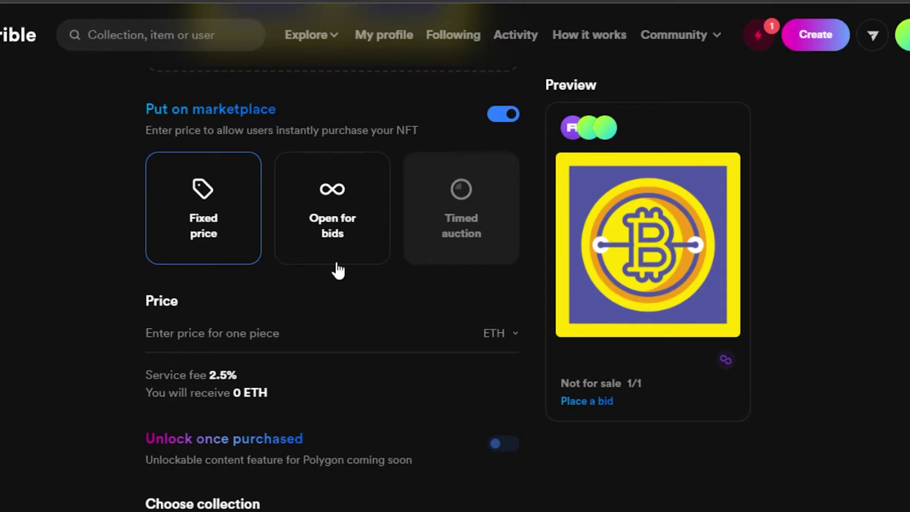
# Step: Try the Open for bids listing, then return to a Fixed price sale
pyautogui.moveTo(454, 254)
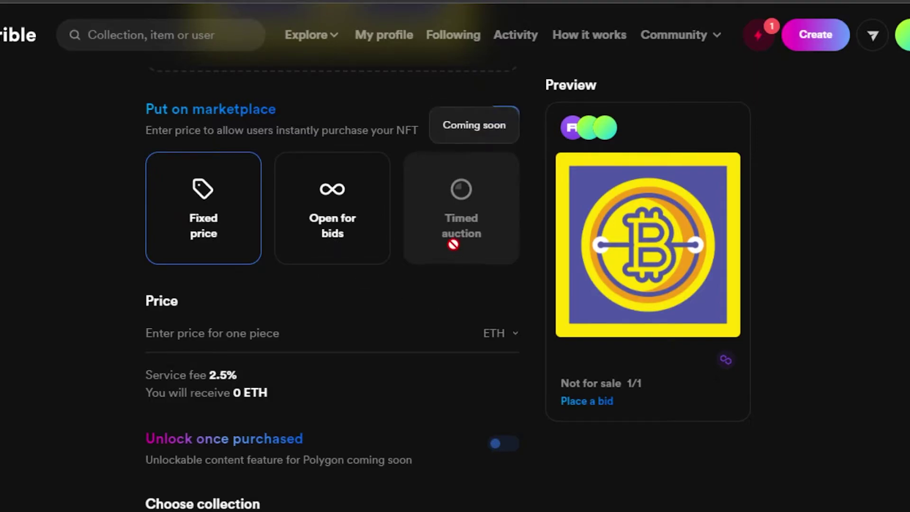
pyautogui.click(336, 234)
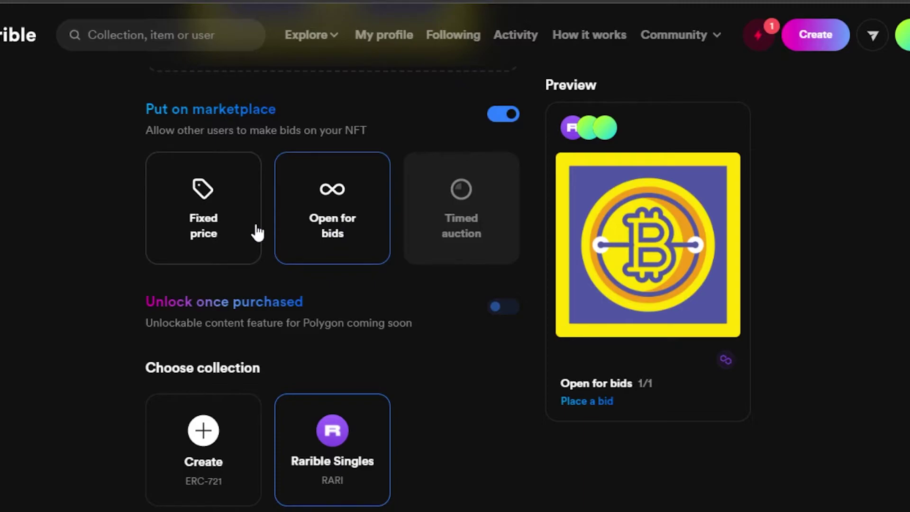
pyautogui.click(234, 232)
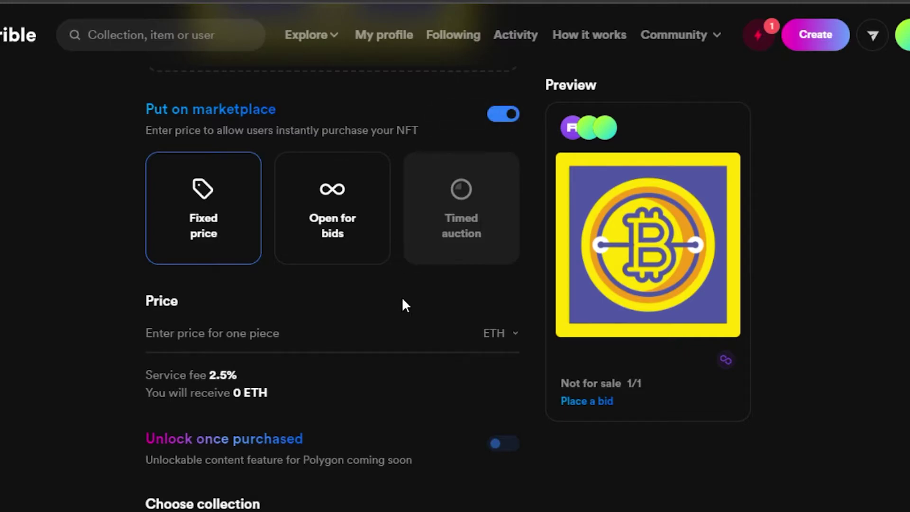
# Step: Switch the price currency to MATIC and back to ETH, then focus the Price field
pyautogui.click(493, 339)
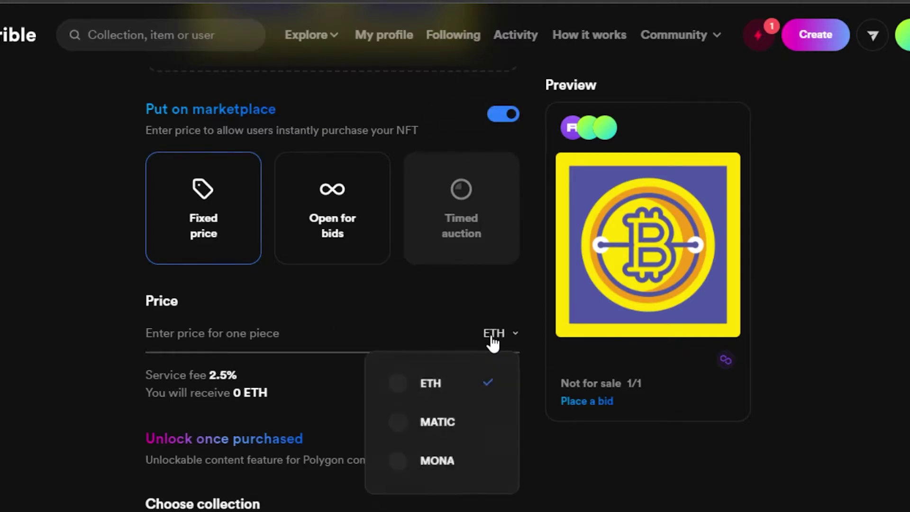
pyautogui.click(420, 422)
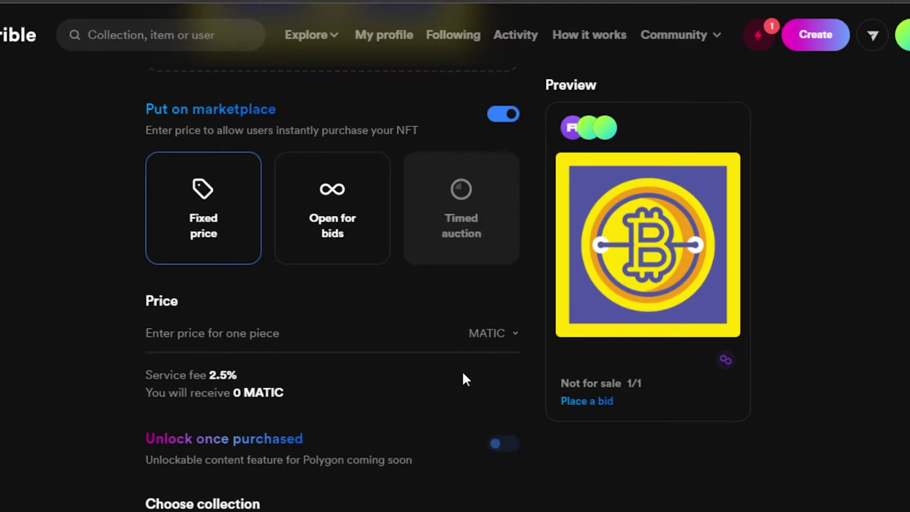
pyautogui.click(485, 337)
pyautogui.click(452, 382)
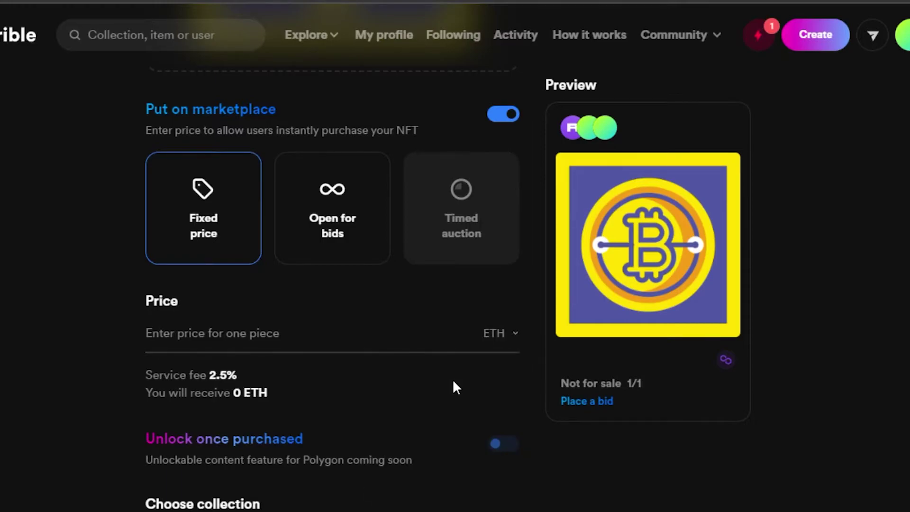
pyautogui.click(493, 339)
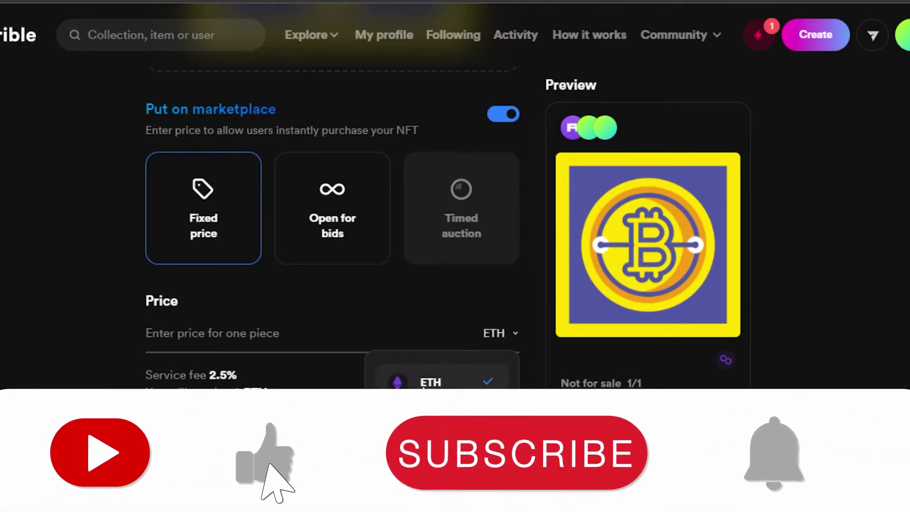
pyautogui.click(454, 379)
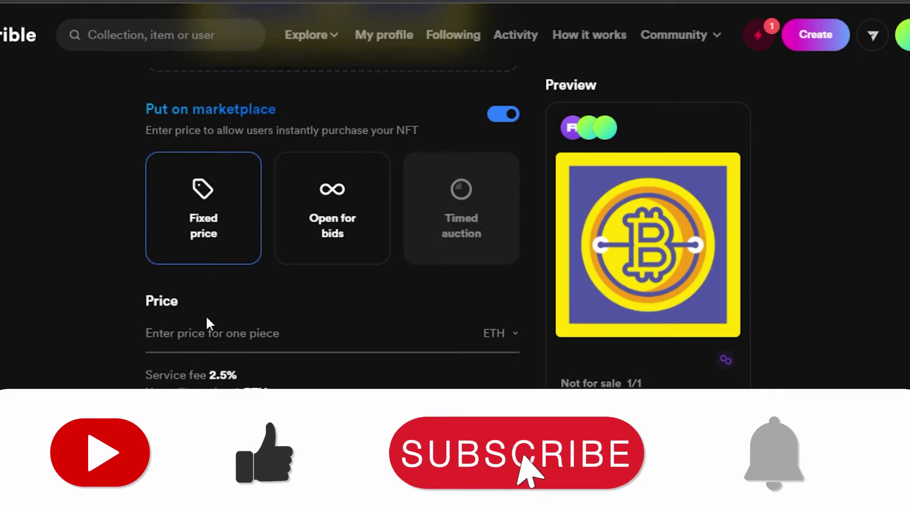
pyautogui.click(183, 342)
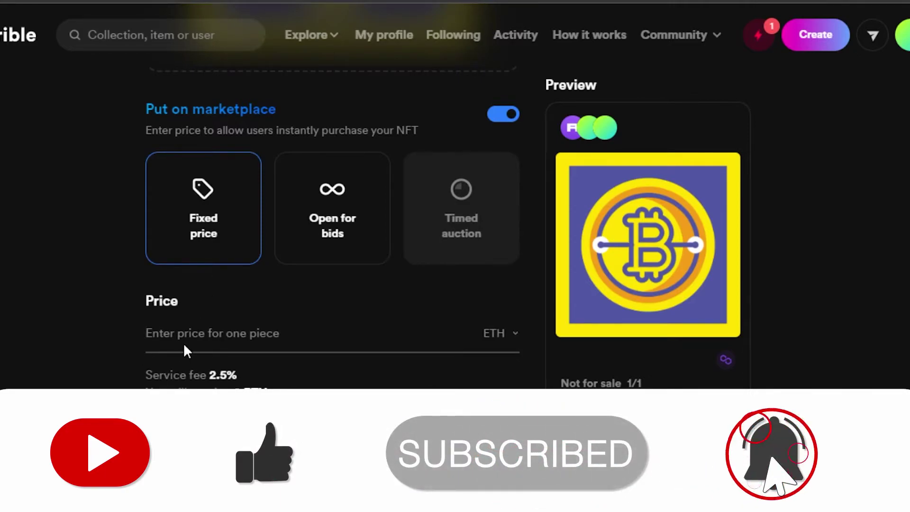
# Step: Enter a fixed price of 0.05 ETH and check the 0.049 ETH you will receive
pyautogui.write('0.05')
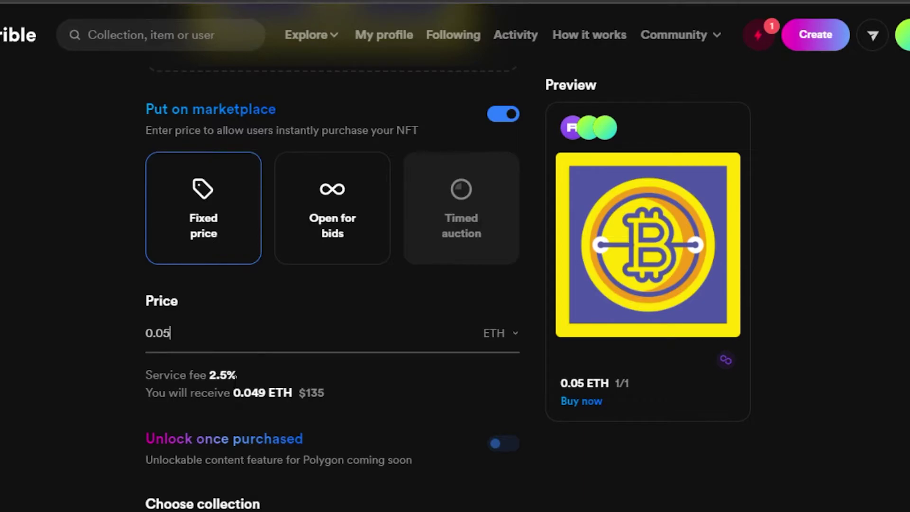
pyautogui.moveTo(256, 393)
pyautogui.moveTo(233, 393); pyautogui.dragTo(317, 393)
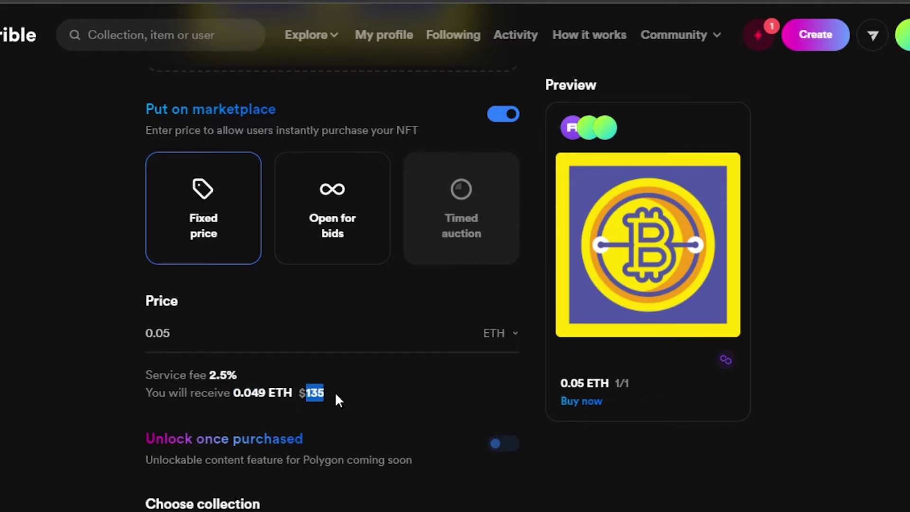
pyautogui.scroll(-1, 332, 379)
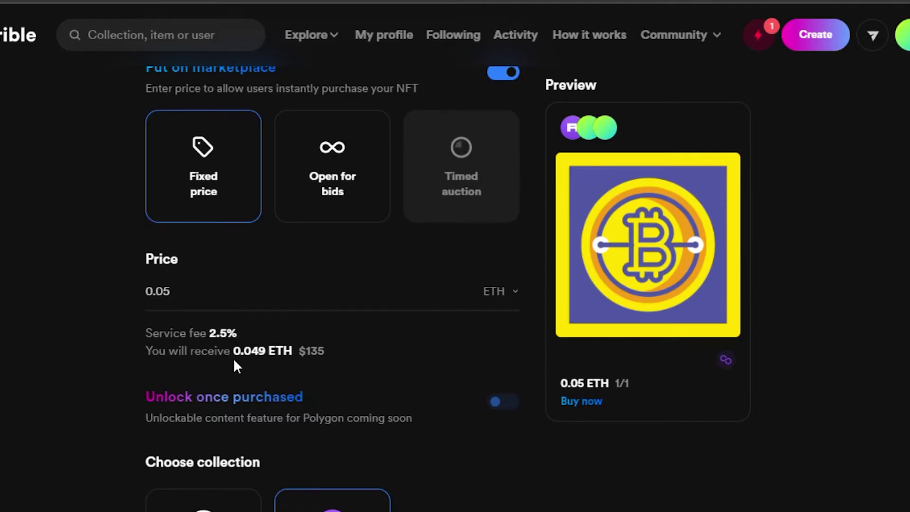
pyautogui.scroll(-8, 719, 362)
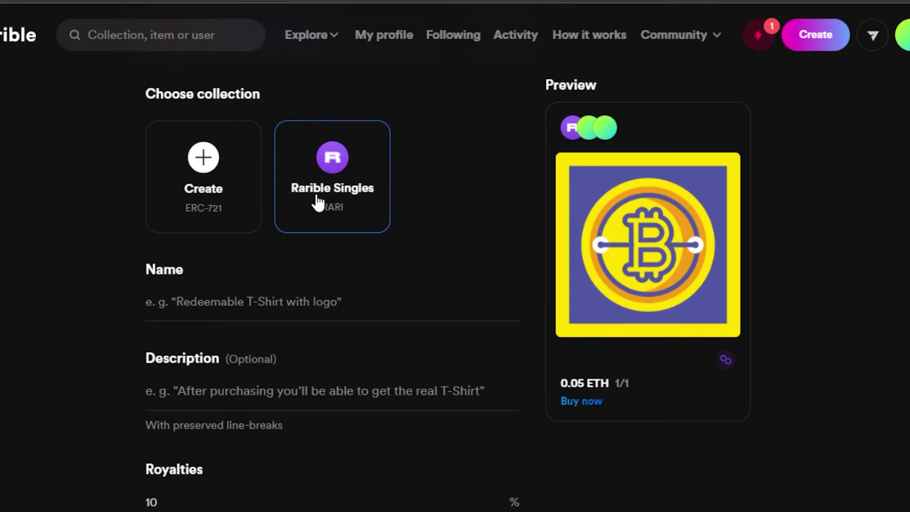
# Step: Scroll down past Name, Description and the 10% Royalties to Show advanced settings
pyautogui.scroll(-3, 475, 290)
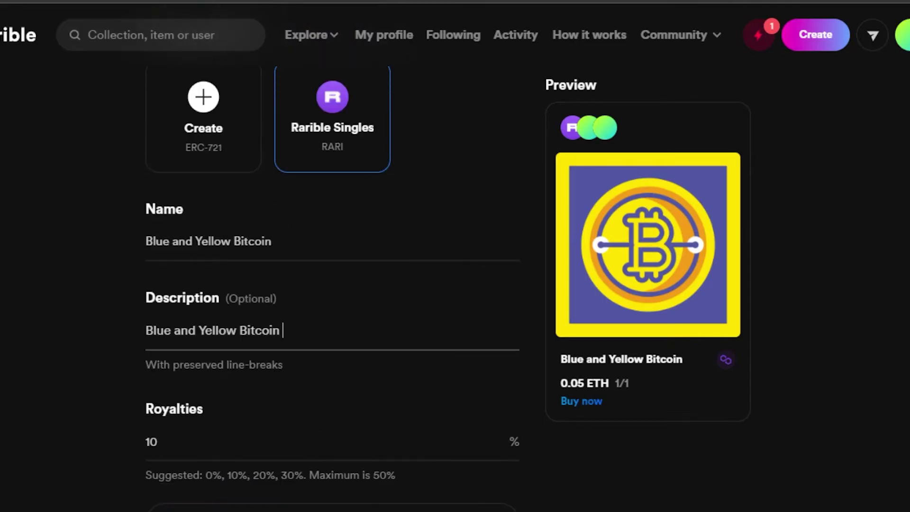
pyautogui.scroll(-2, 501, 390)
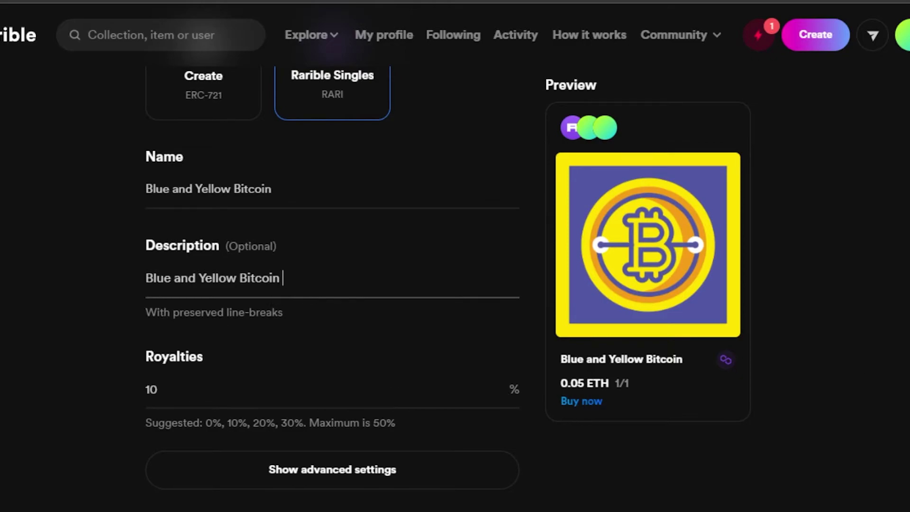
pyautogui.scroll(-2, 492, 381)
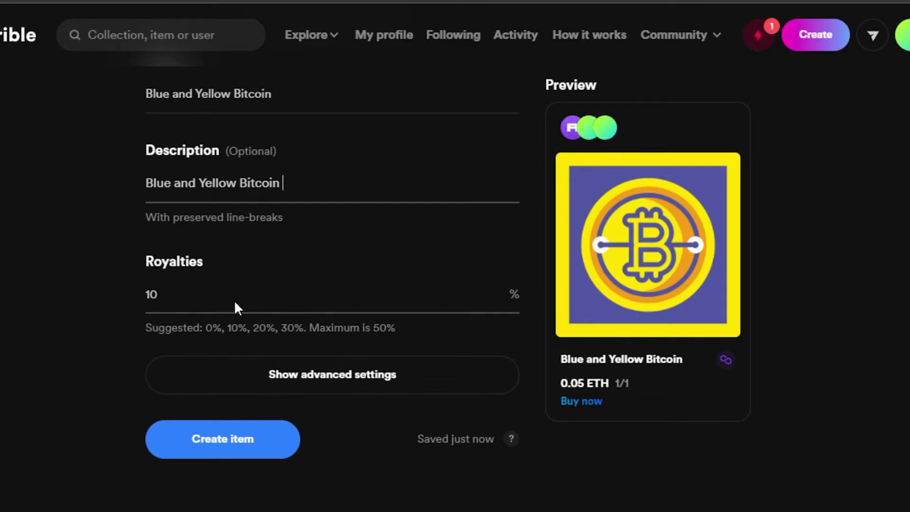
# Step: In advanced settings, add properties Color = yellow and color = blue
pyautogui.click(317, 390)
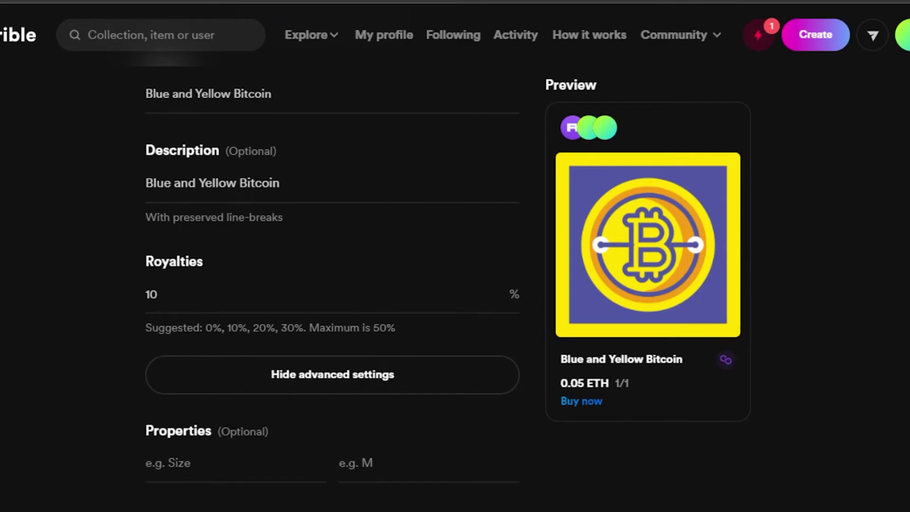
pyautogui.scroll(-4, 332, 285)
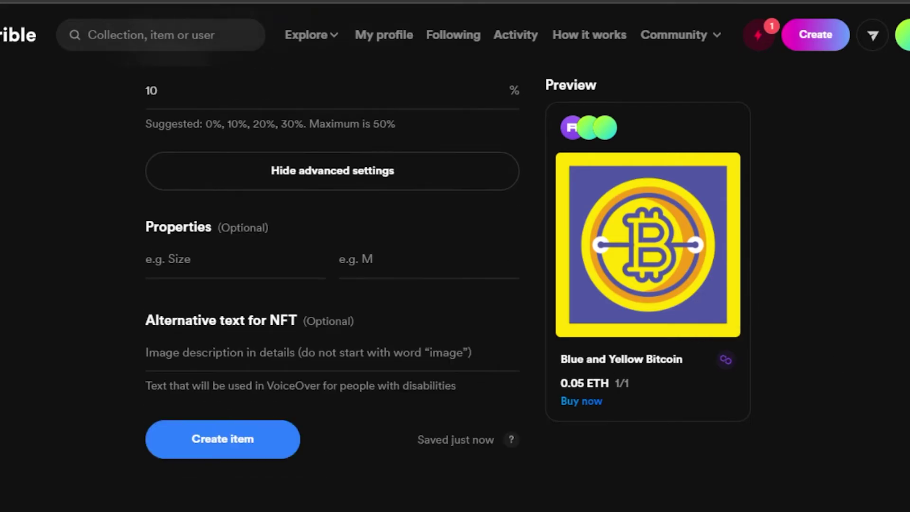
pyautogui.click(205, 266)
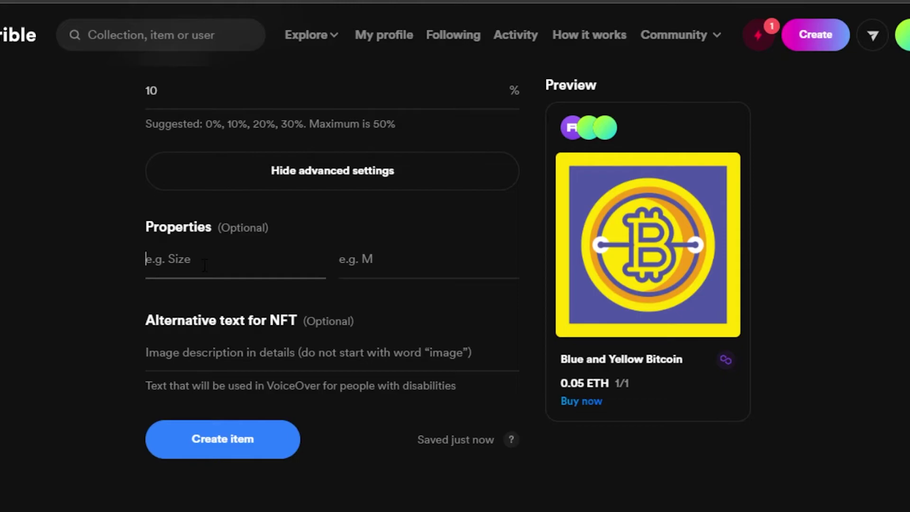
pyautogui.write('Color')
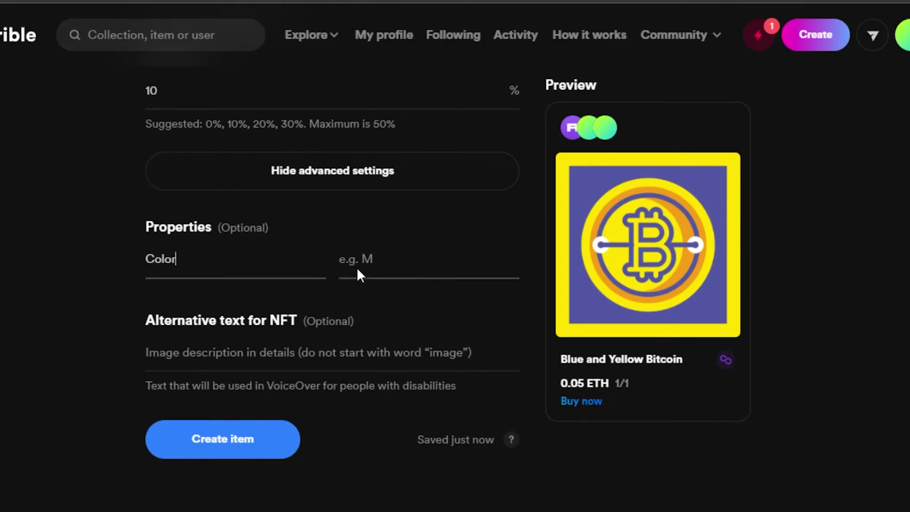
pyautogui.hotkey('ctrl', 'a')
pyautogui.press('Tab')
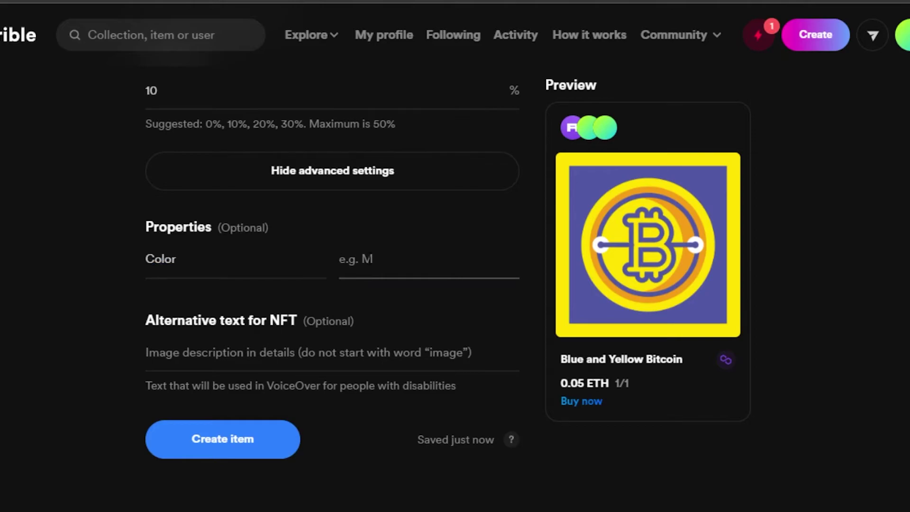
pyautogui.write('yellow')
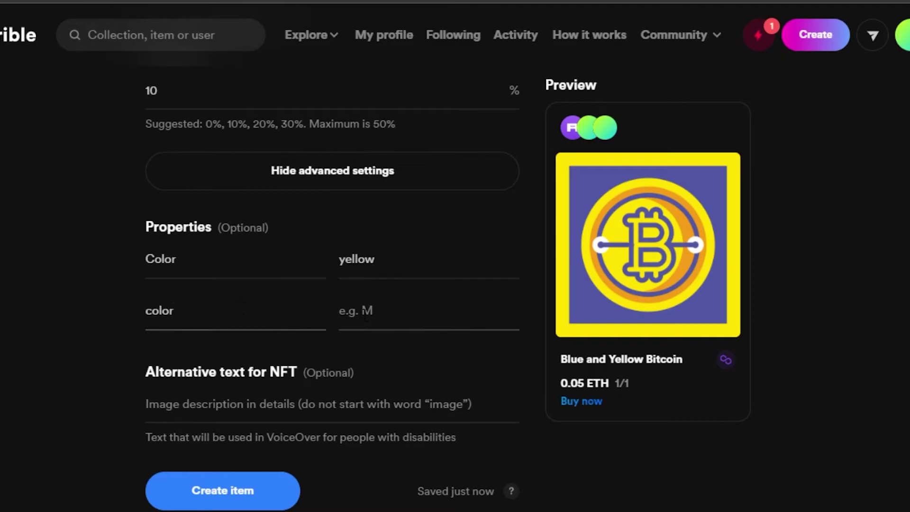
pyautogui.write('b')
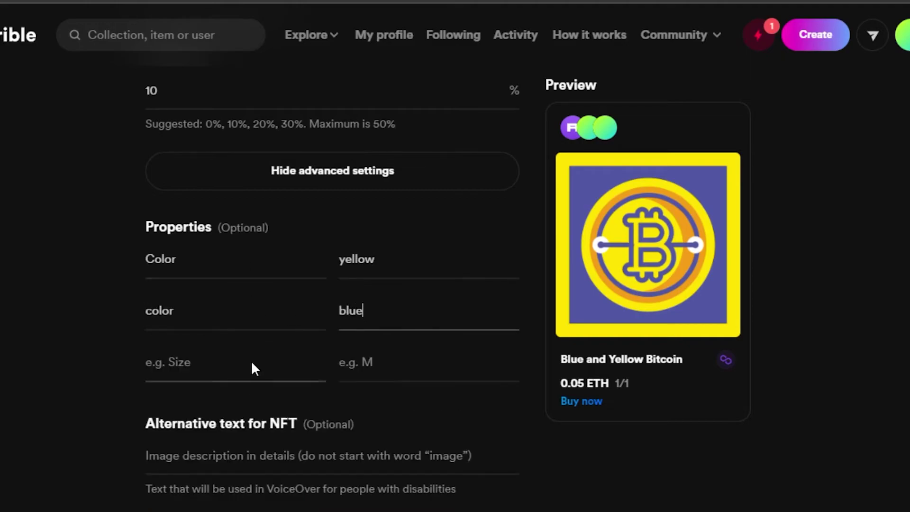
pyautogui.write('lue')
pyautogui.scroll(-2, 332, 284)
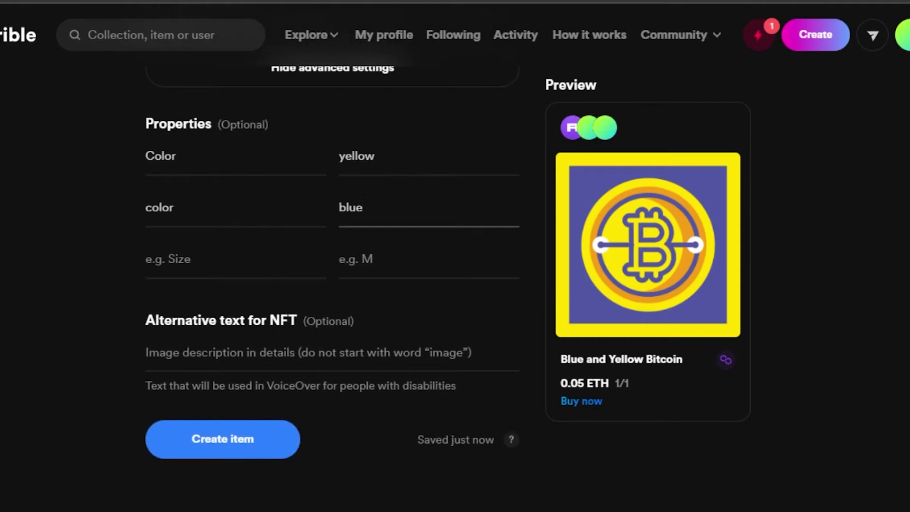
pyautogui.scroll(15, 332, 284)
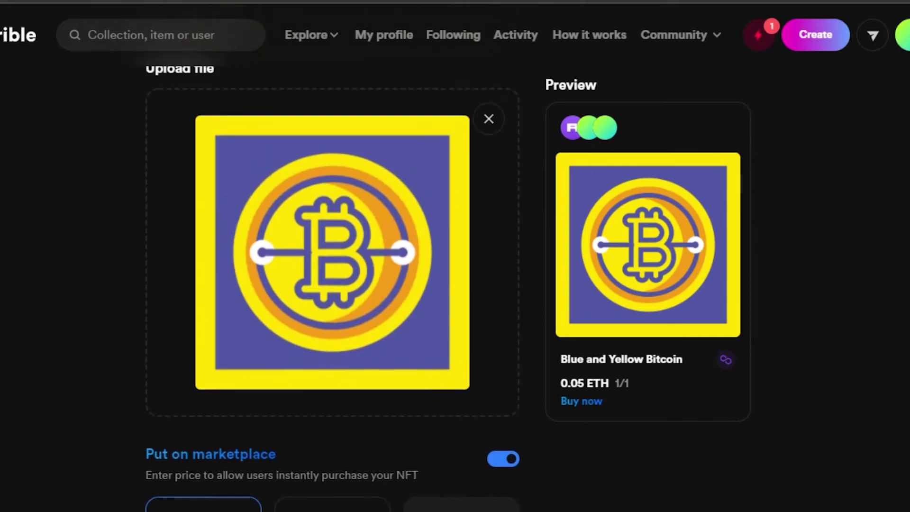
# Step: Create the item and let its media and metadata upload to IPFS
pyautogui.scroll(-15, 332, 284)
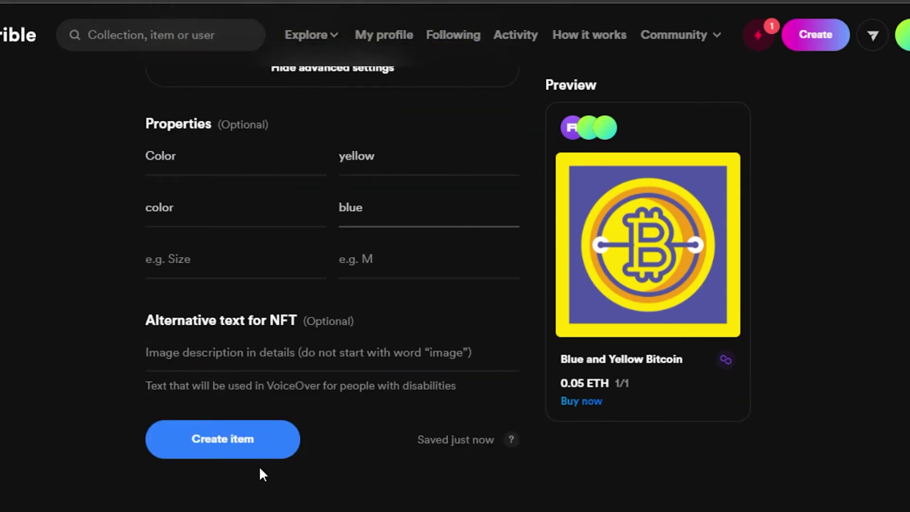
pyautogui.click(218, 447)
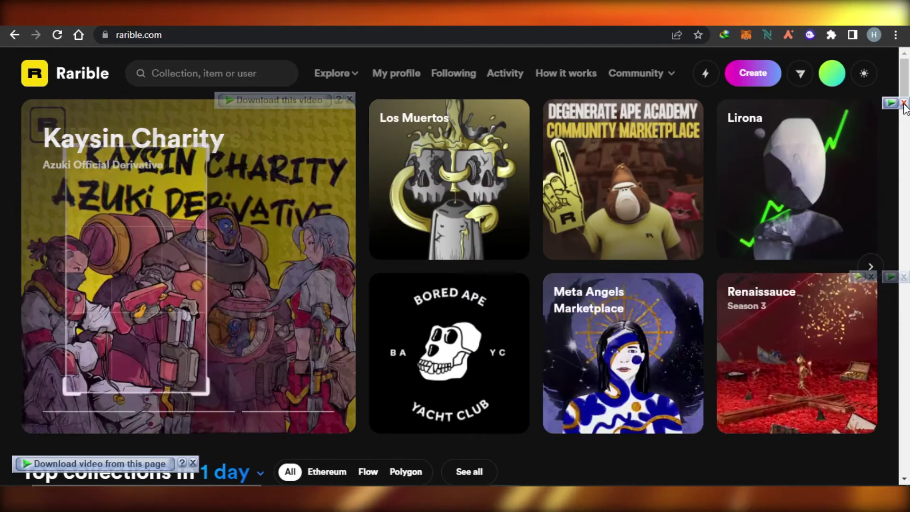
# Step: Scroll through the home page's featured collections, Top sellers and Hot bids
pyautogui.scroll(-1, 908, 126)
pyautogui.scroll(-10, 908, 126)
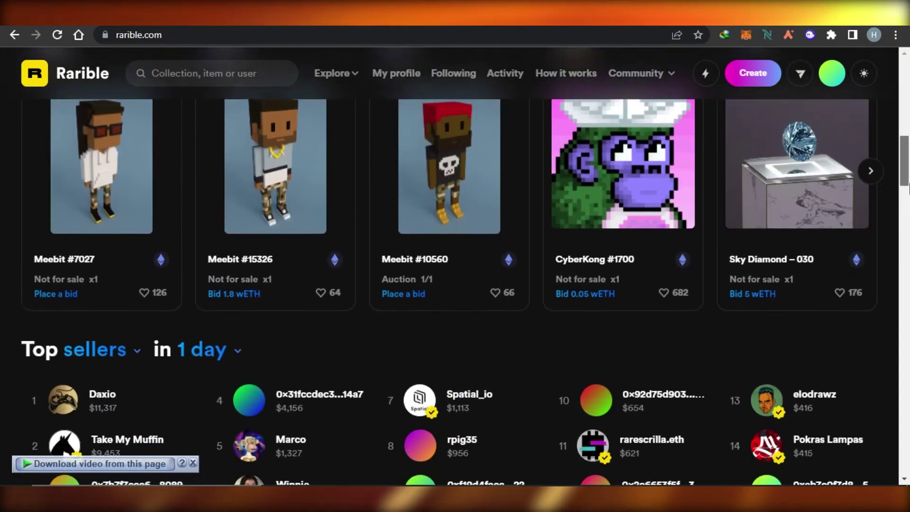
pyautogui.scroll(3, 908, 180)
pyautogui.scroll(-9, 908, 182)
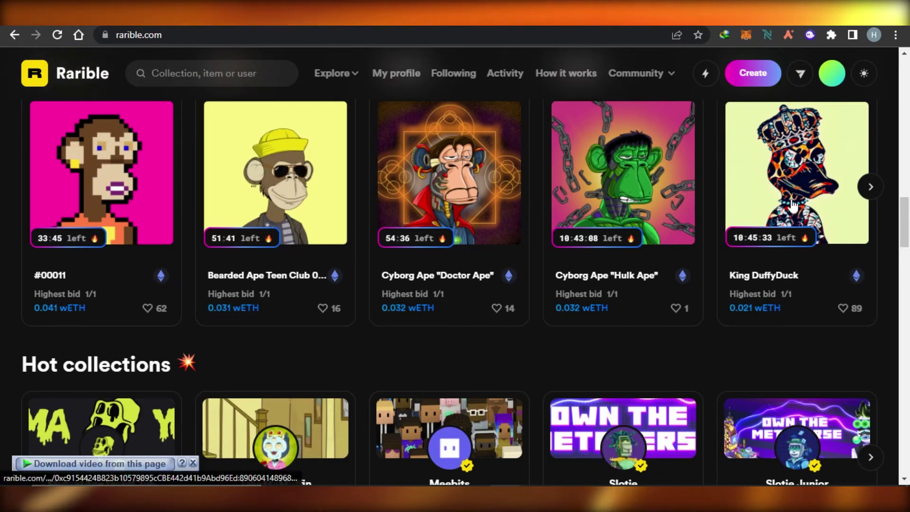
pyautogui.scroll(12, 908, 97)
pyautogui.moveTo(908, 97); pyautogui.dragTo(908, 79)
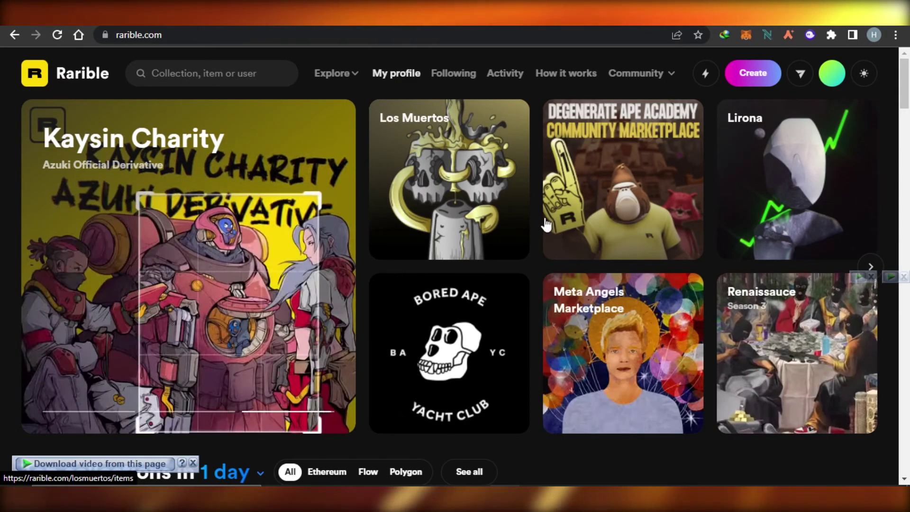
pyautogui.click(907, 124)
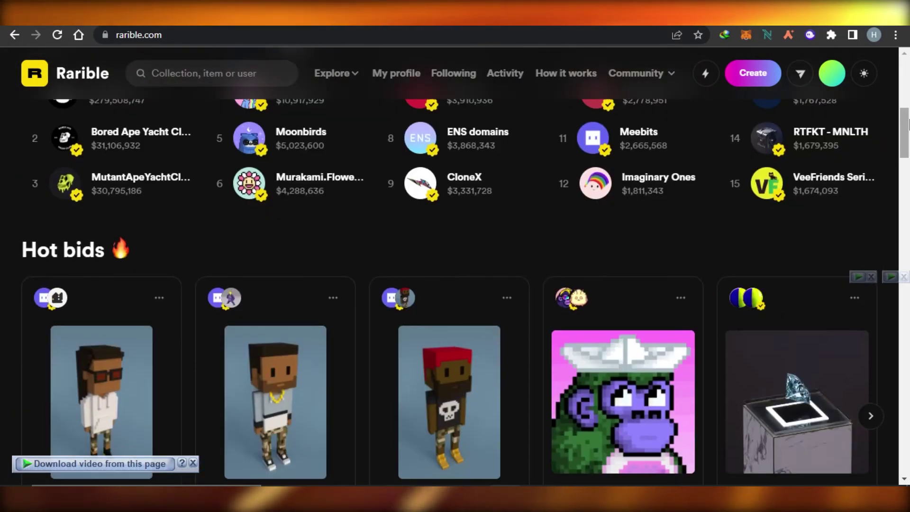